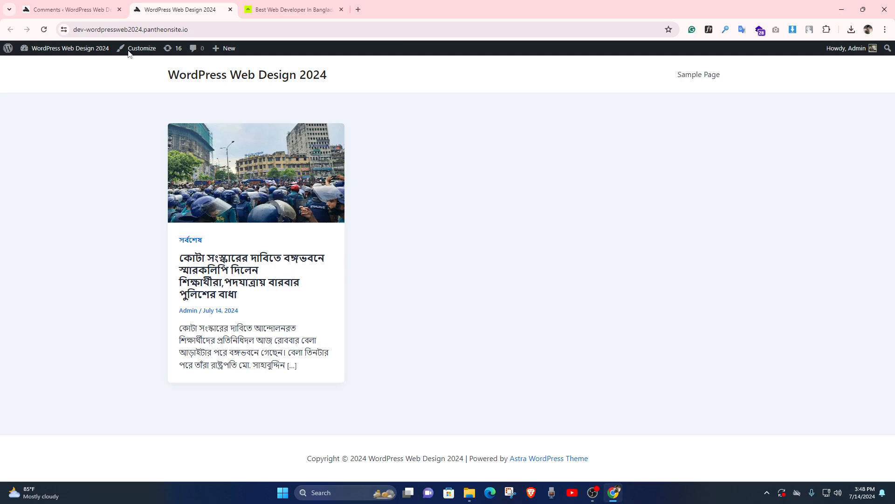
Move the Privacy Policy and Sample Page pages to the trash in bulk, and start a new page.
click(72, 6)
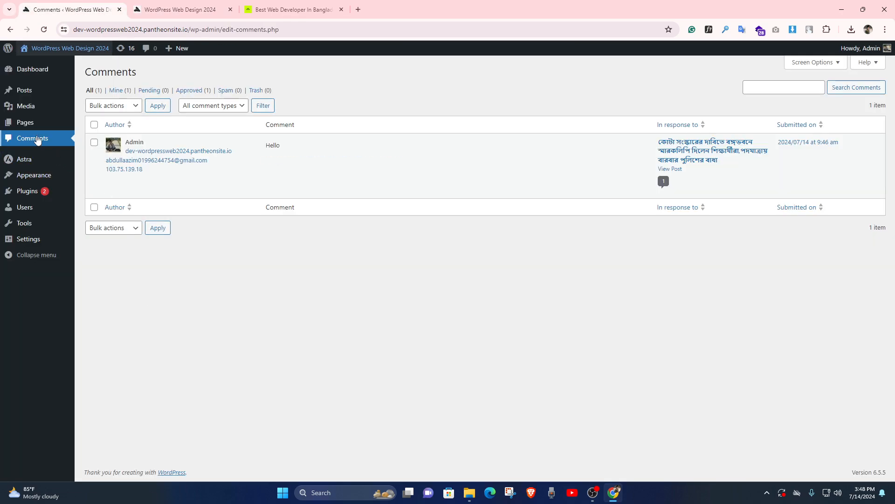
mouse_move(32, 125)
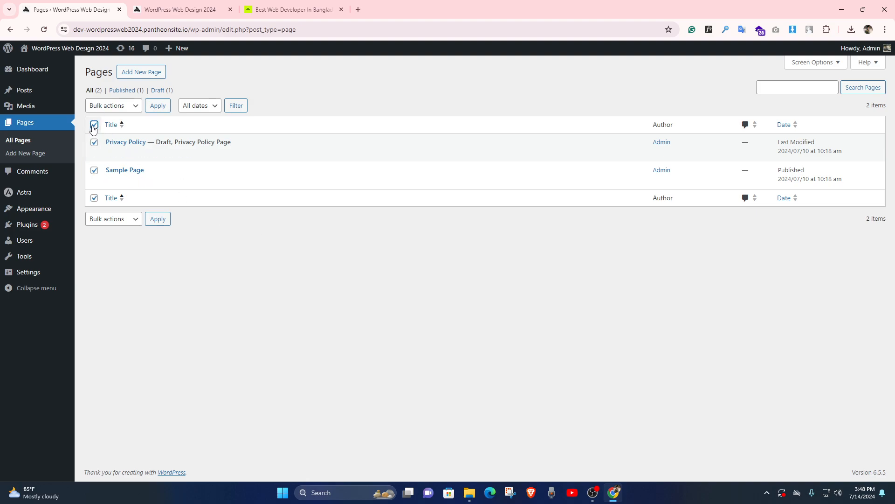
click(116, 110)
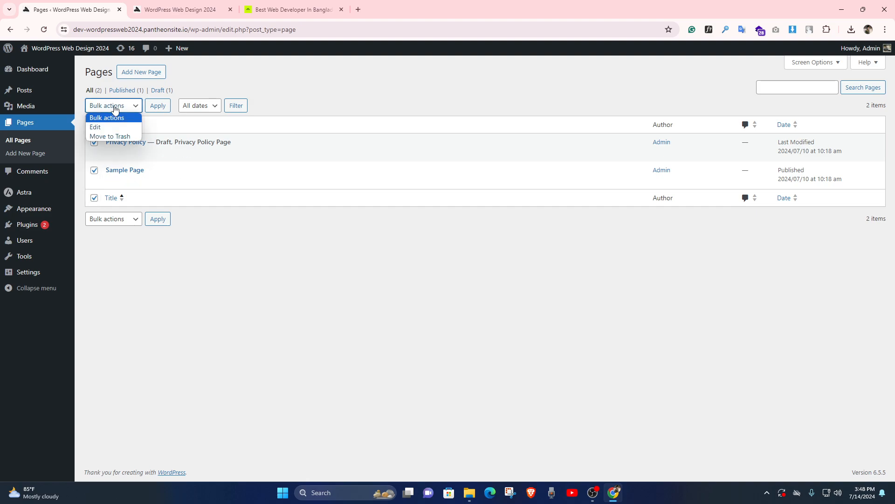
click(110, 136)
click(157, 107)
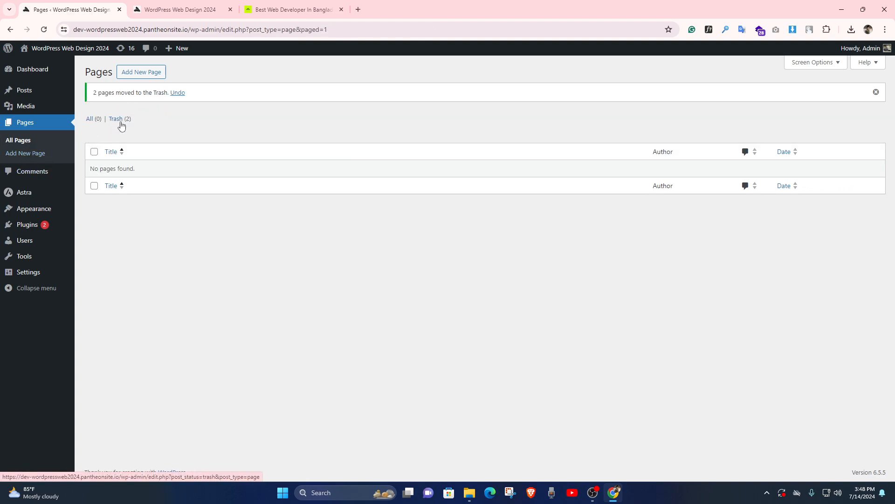
click(138, 76)
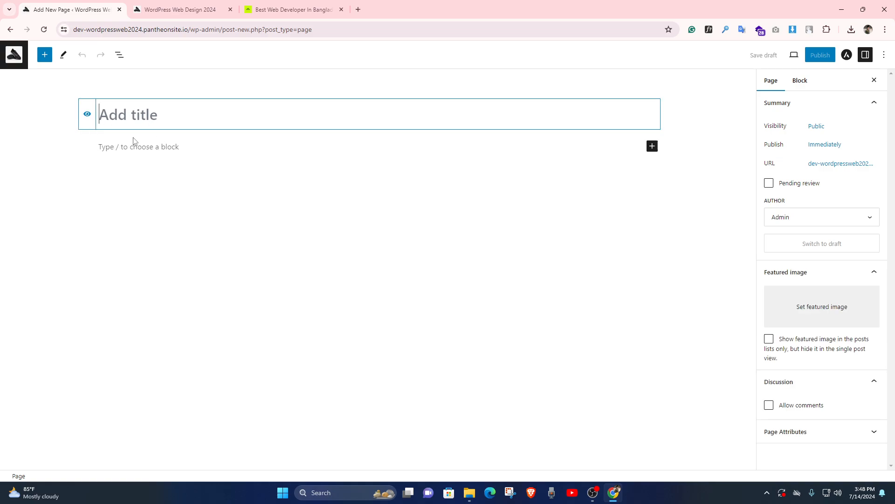
Examine the About page of the reference portfolio site, including its web address, heading and section layout.
click(299, 5)
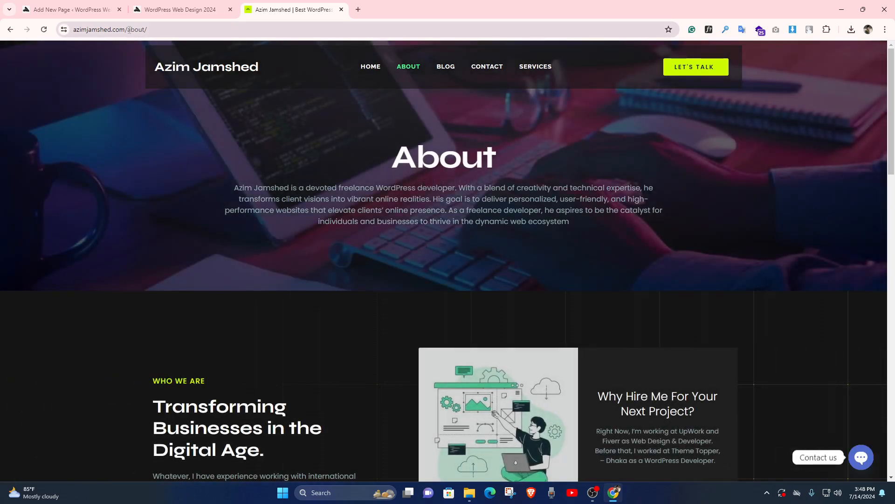
drag(128, 30, 160, 31)
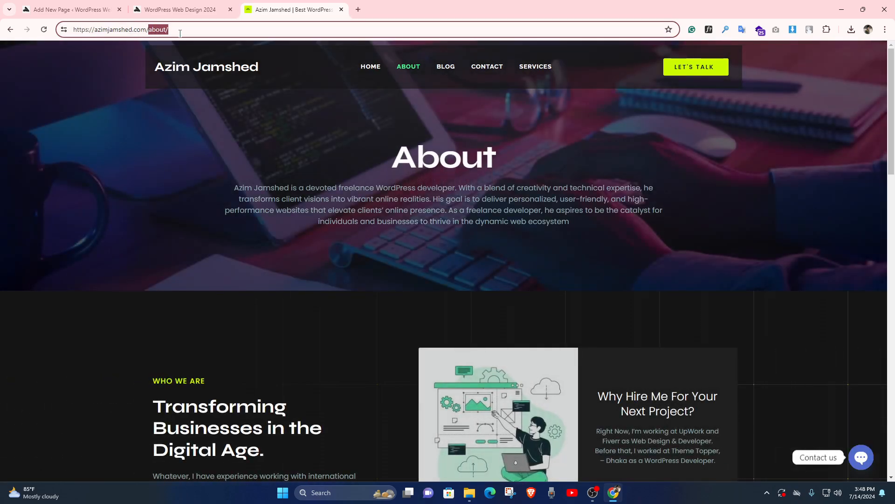
click(180, 32)
drag(390, 169, 431, 199)
click(442, 201)
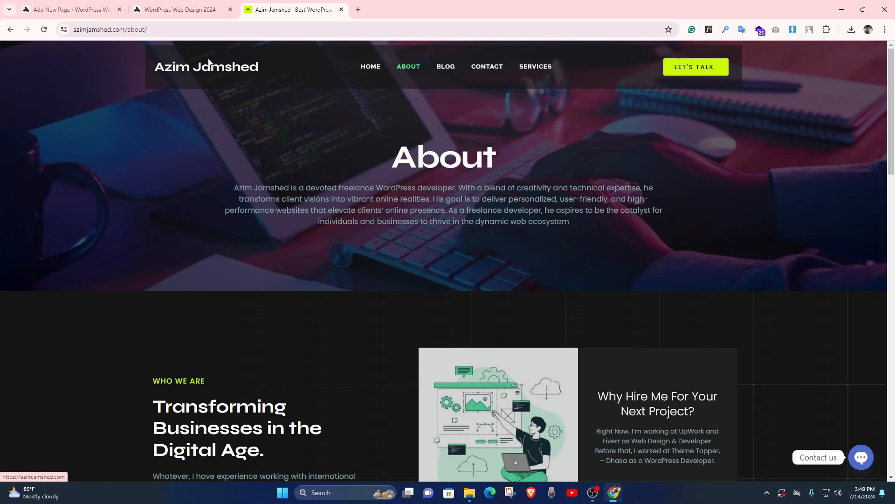
click(80, 4)
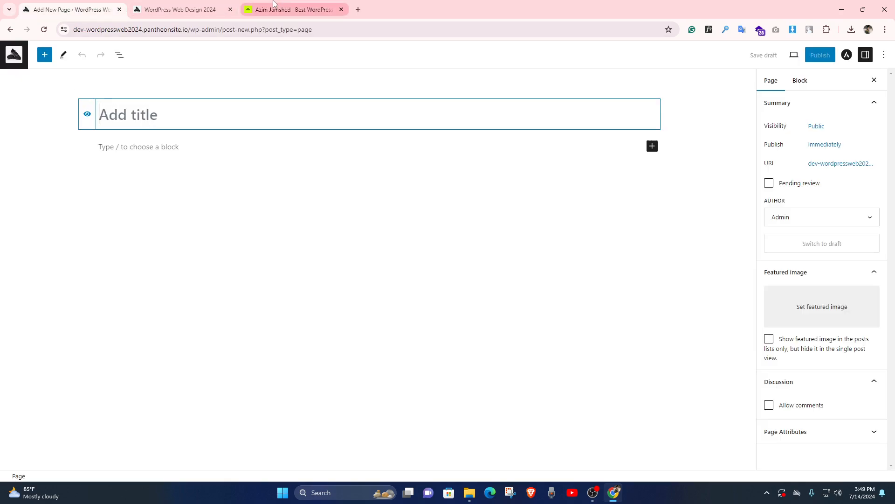
click(294, 9)
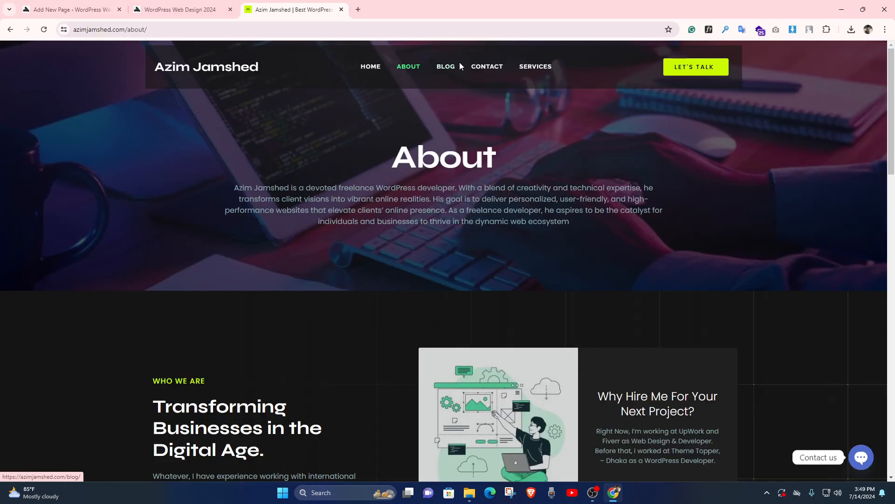
scroll(244, 211, down, 1)
scroll(248, 199, up, 1)
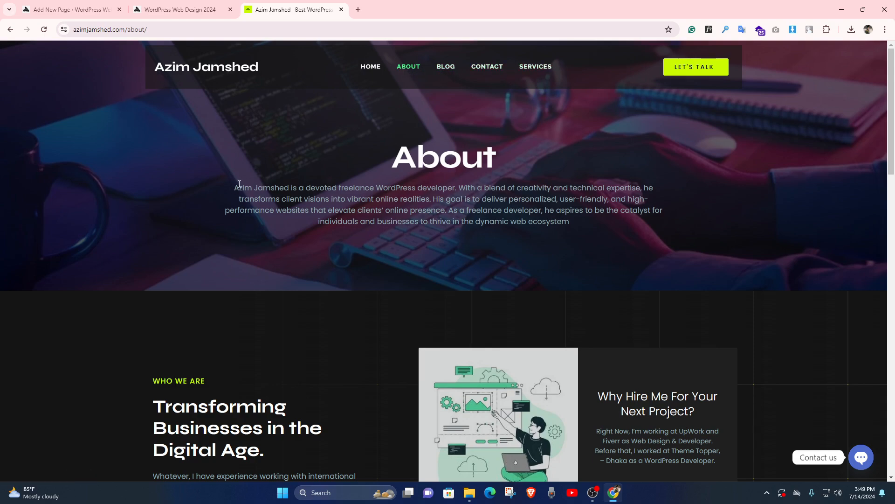
scroll(422, 204, down, 3)
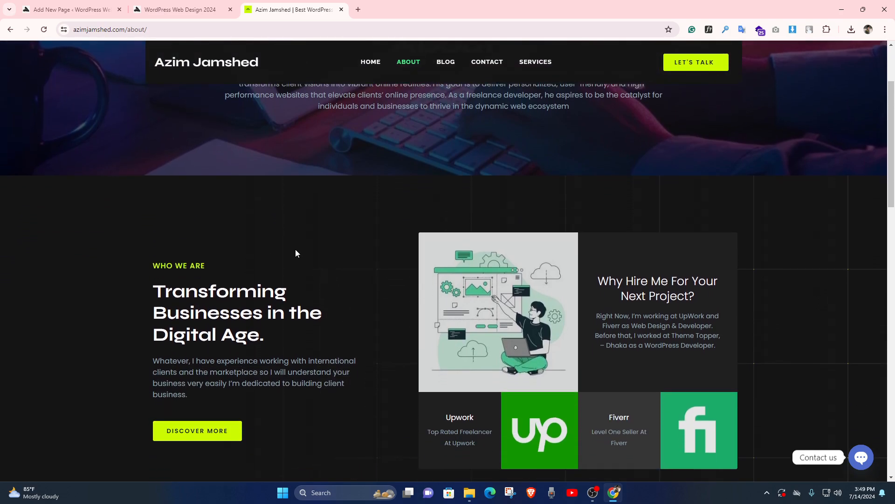
scroll(312, 251, up, 3)
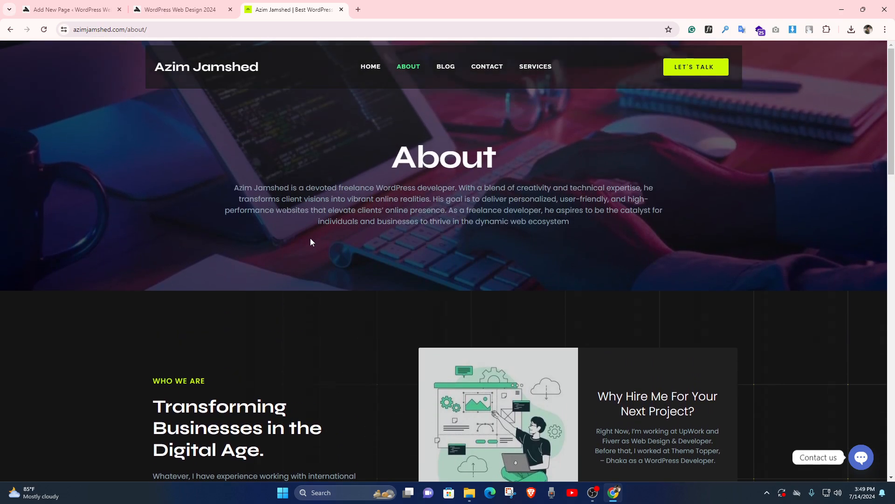
Copy the About heading from the reference site and use it as the new page's title.
double_click(425, 158)
right_click(426, 163)
click(429, 168)
click(428, 164)
click(77, 9)
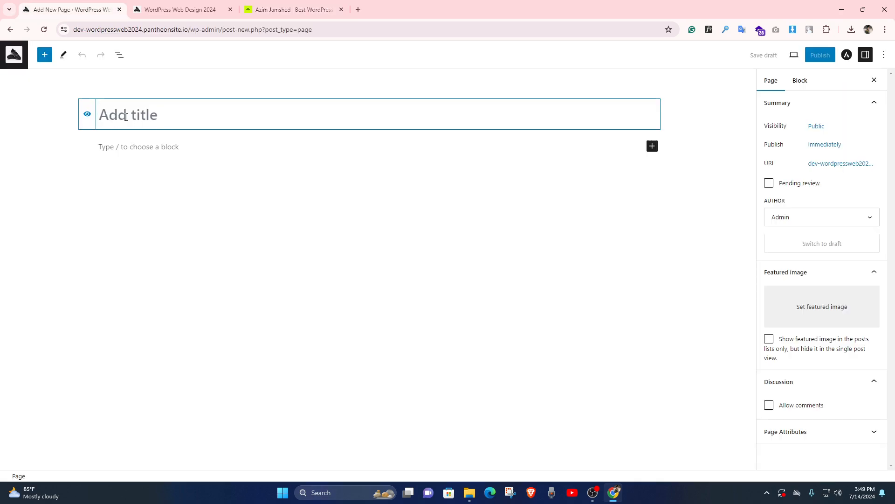
key(ctrl+v)
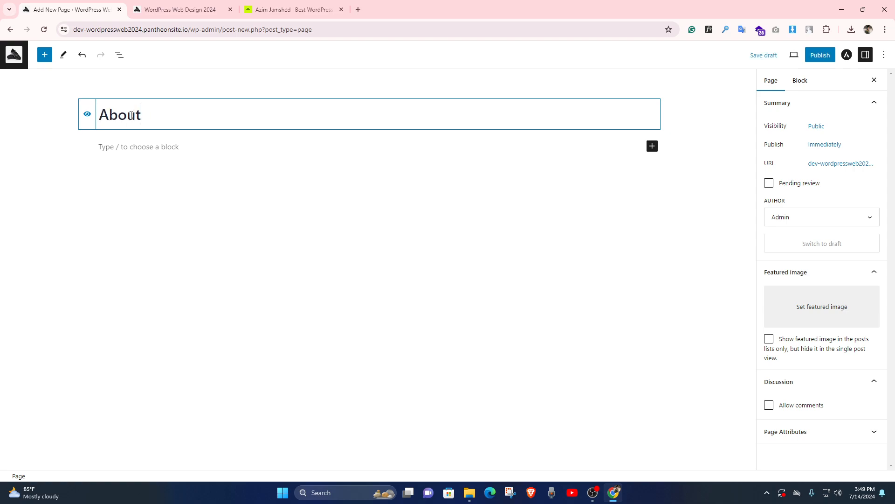
click(144, 147)
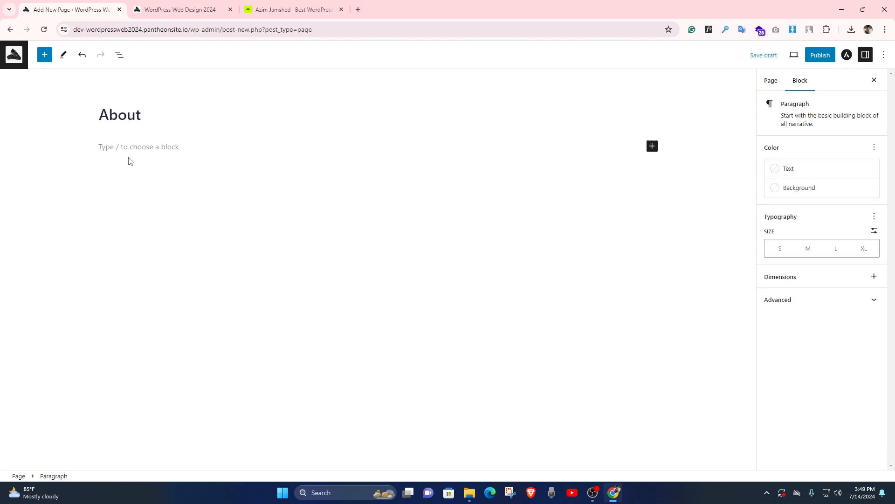
click(162, 117)
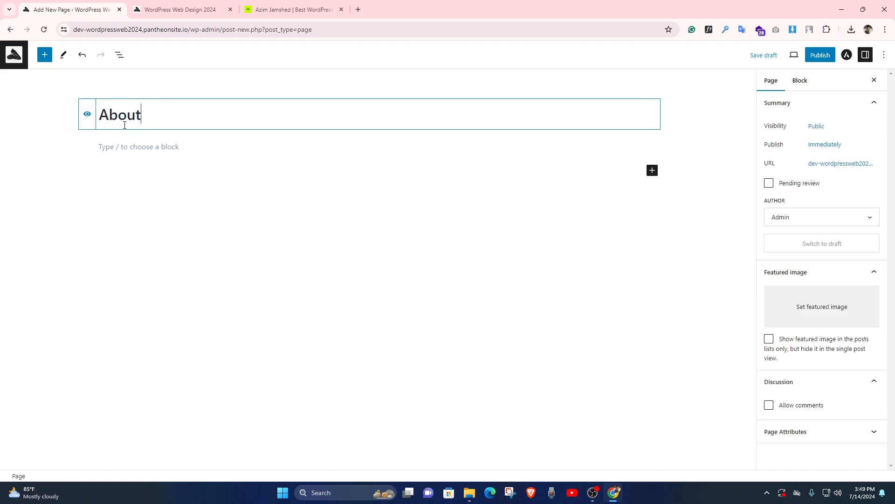
Publish the About page and return to the list of all pages.
click(816, 57)
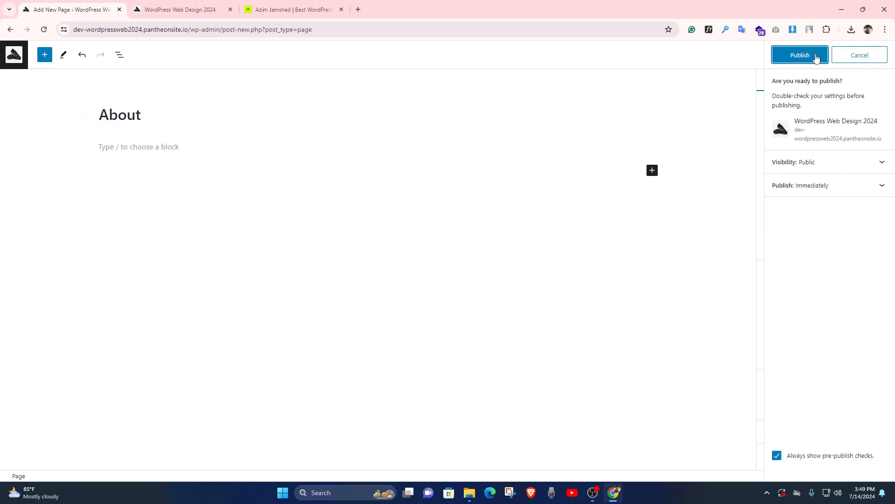
click(816, 56)
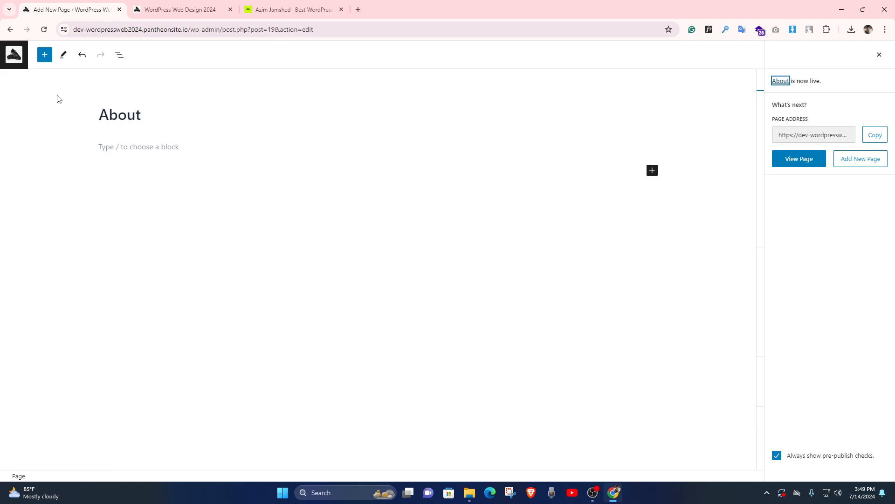
click(16, 58)
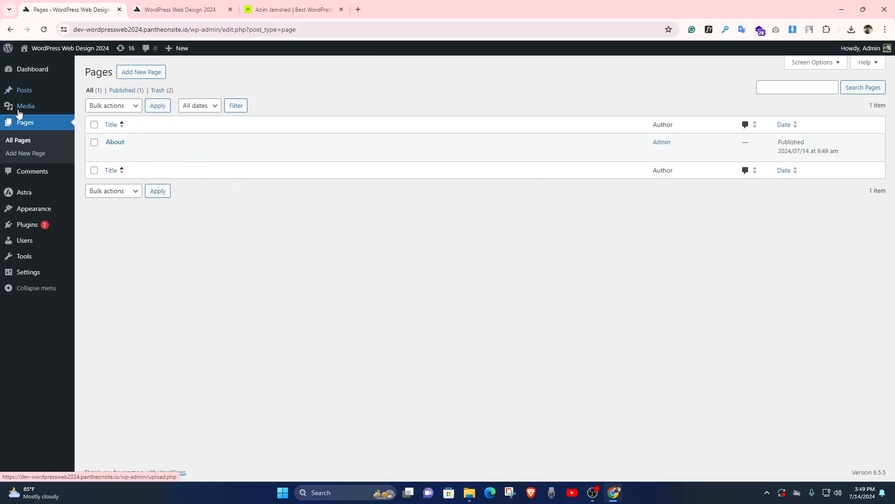
Create and publish another page titled Home, returning to the list of all pages.
click(136, 75)
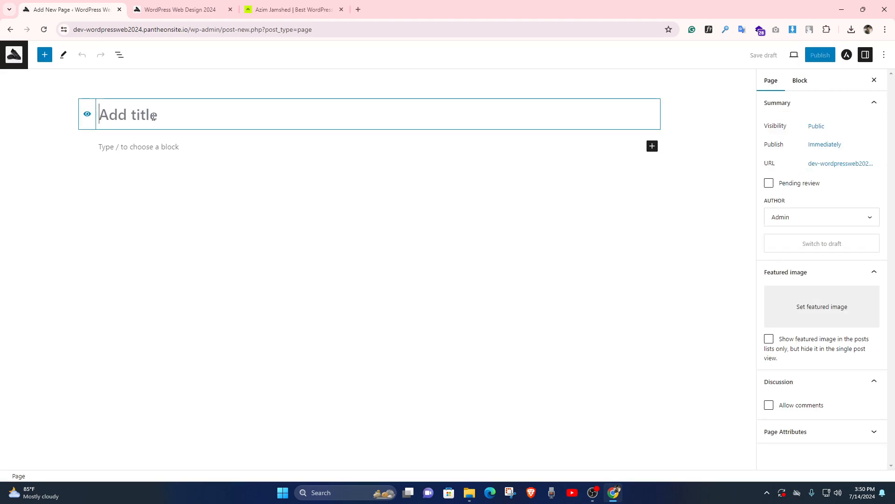
text(Home)
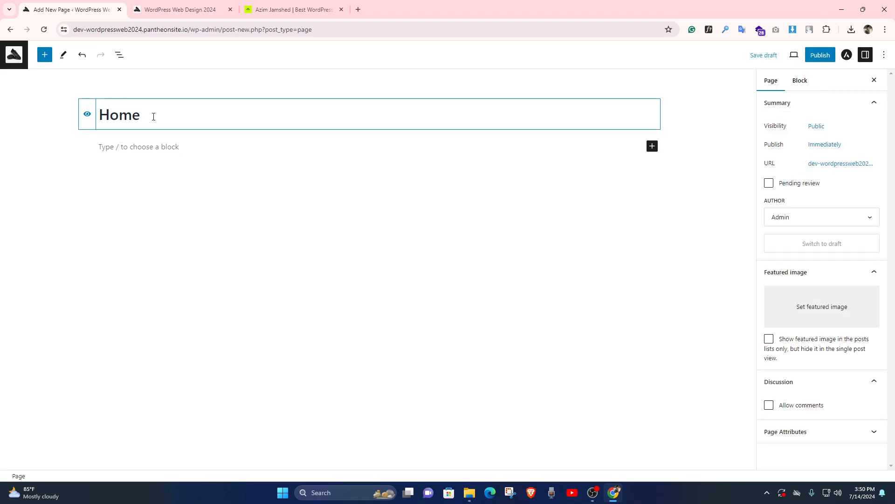
click(820, 57)
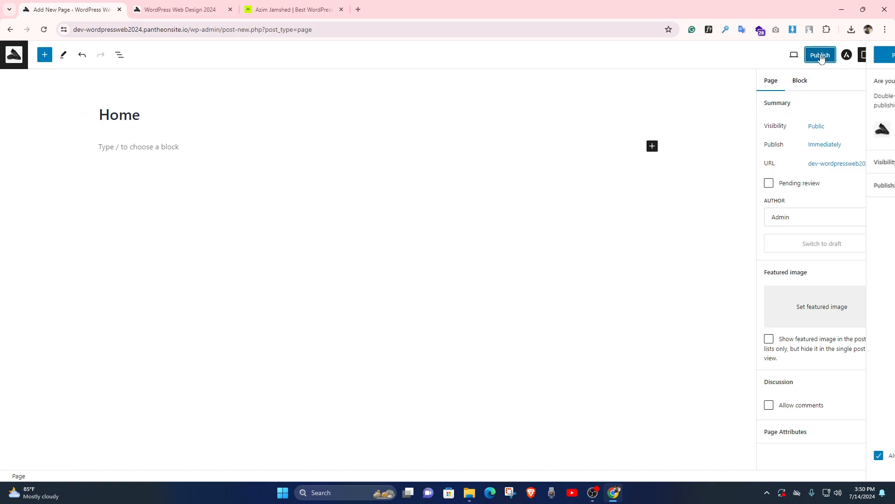
click(801, 55)
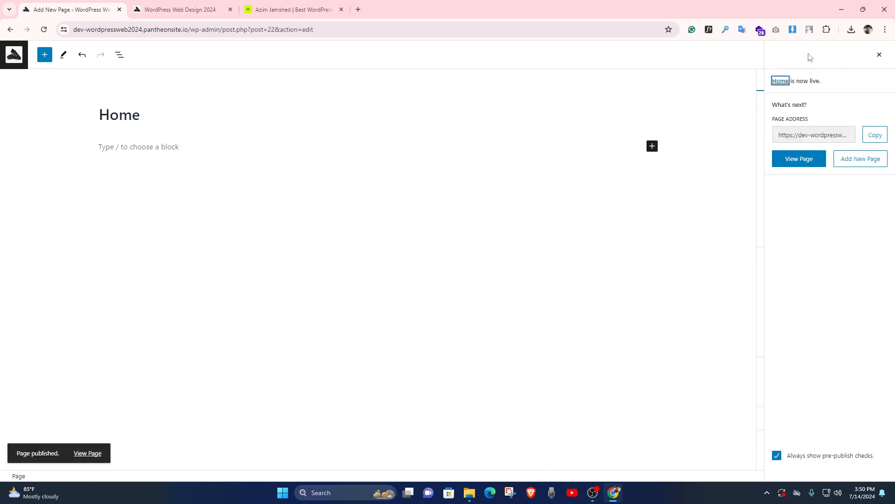
click(14, 55)
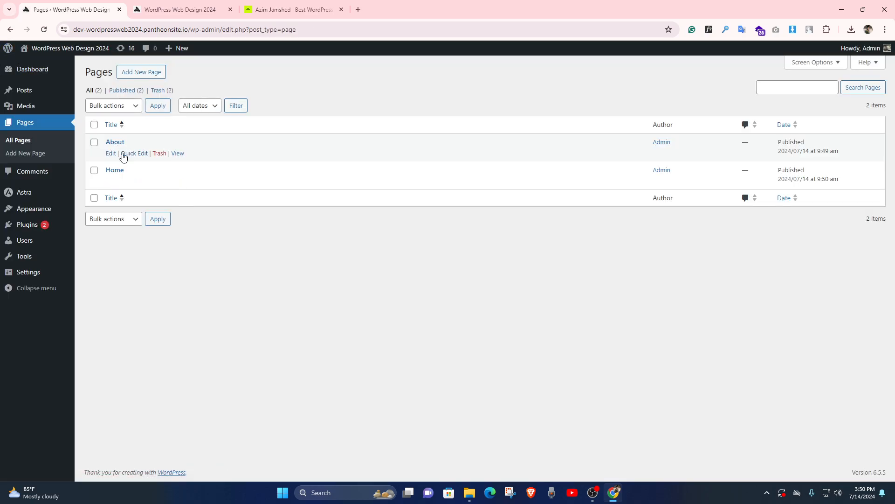
View the published About page in a new tab and check its title on the live site.
ctrl+click(178, 153)
click(184, 10)
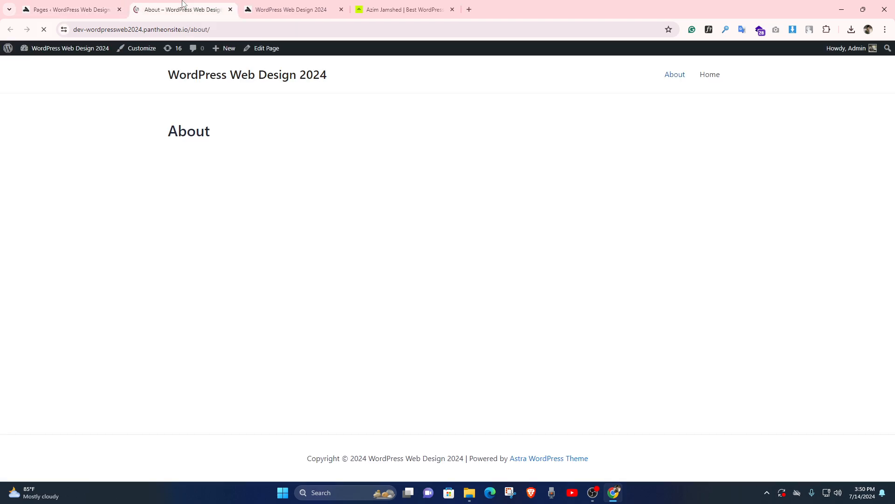
mouse_move(158, 126)
mouse_down()
mouse_move(232, 148)
mouse_move(161, 112)
mouse_up()
click(240, 147)
click(193, 131)
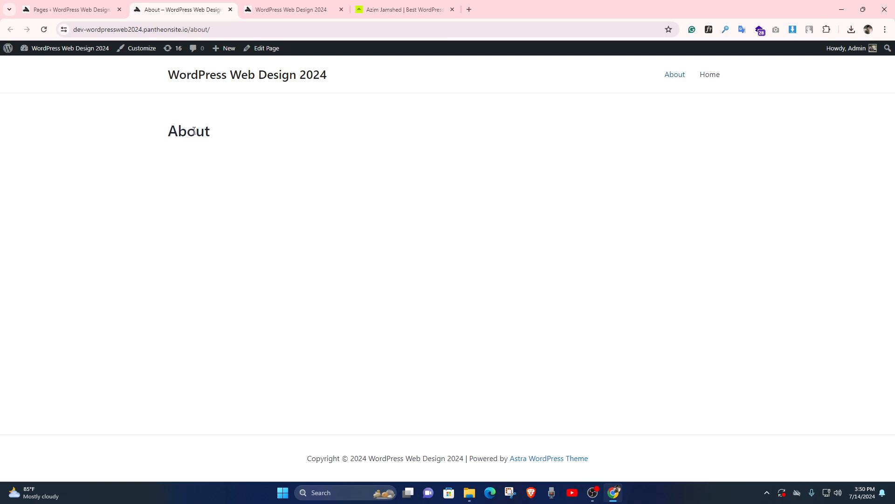
View the published Home page in a new tab, check its title, and return to the pages list.
click(96, 8)
middle_click(177, 181)
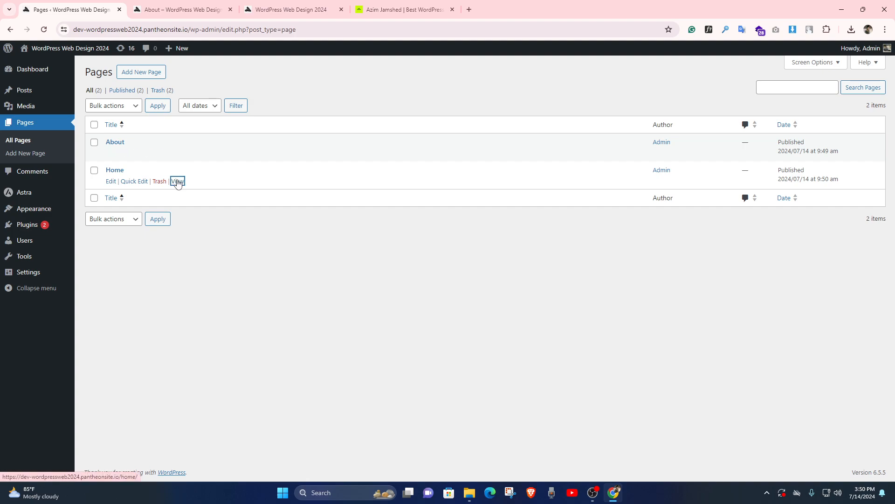
click(299, 9)
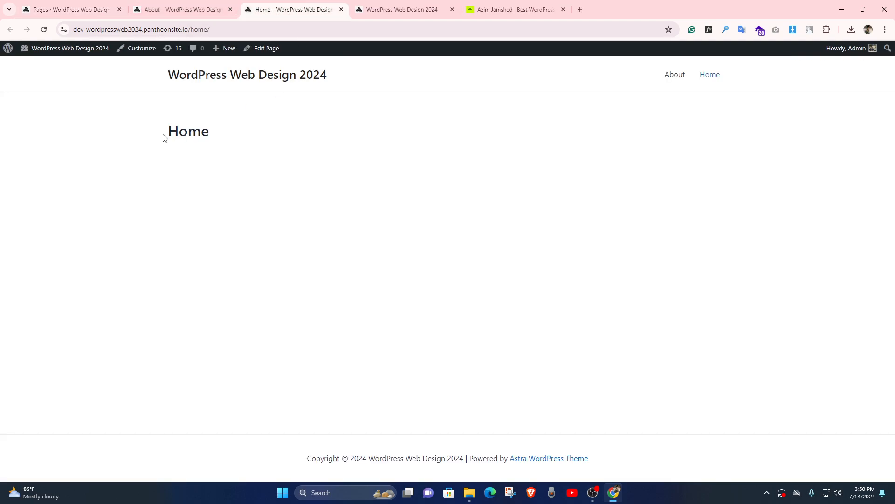
mouse_move(163, 136)
mouse_down()
mouse_move(220, 136)
mouse_move(151, 135)
mouse_up()
click(241, 134)
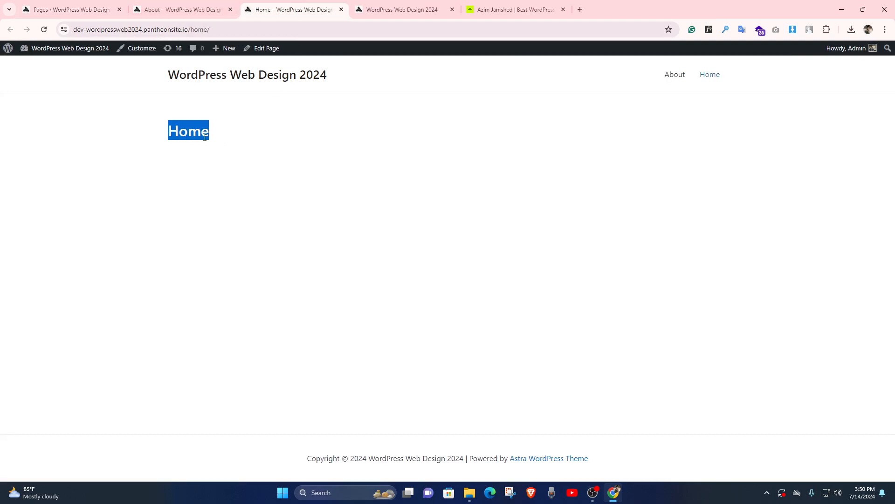
click(253, 149)
click(70, 9)
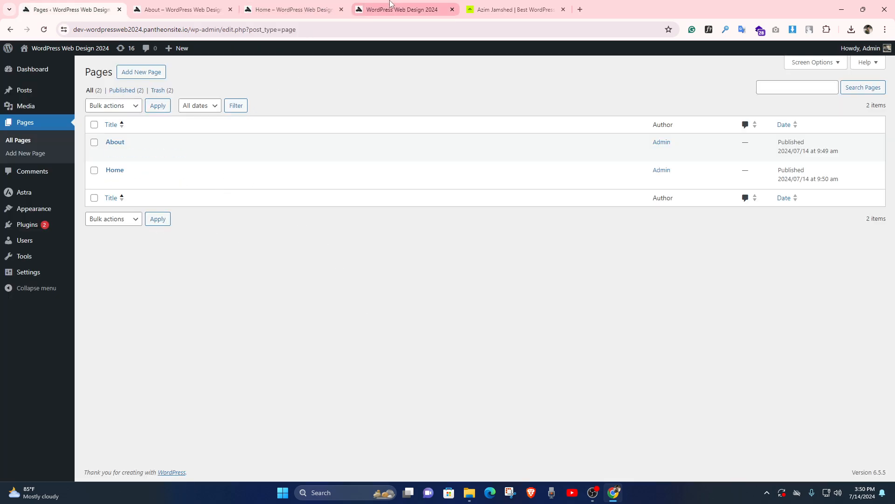
click(401, 10)
click(94, 7)
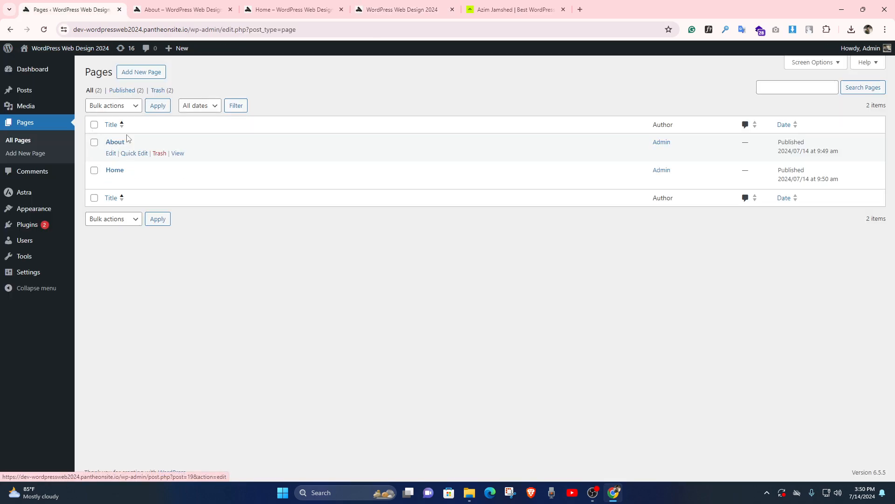
Add an Image block with the uploaded Argentina-Away-Kids-Football-Kit-2024 picture to the About page and update the page.
click(111, 154)
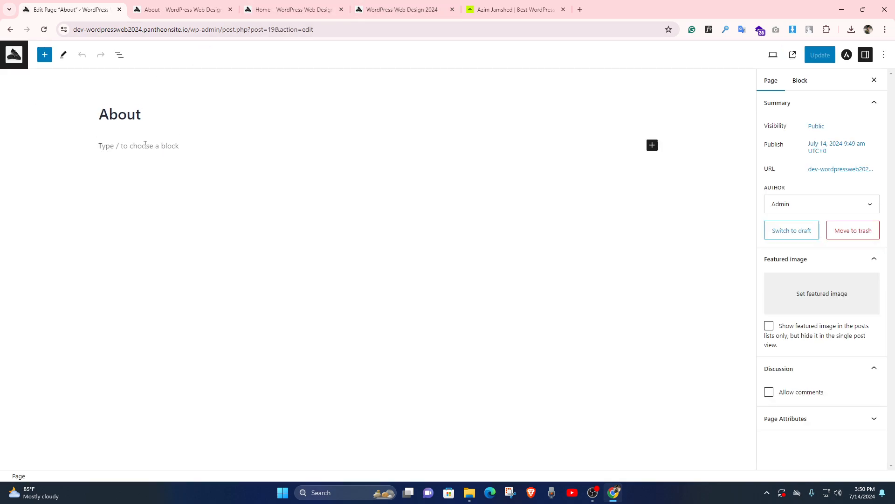
click(174, 148)
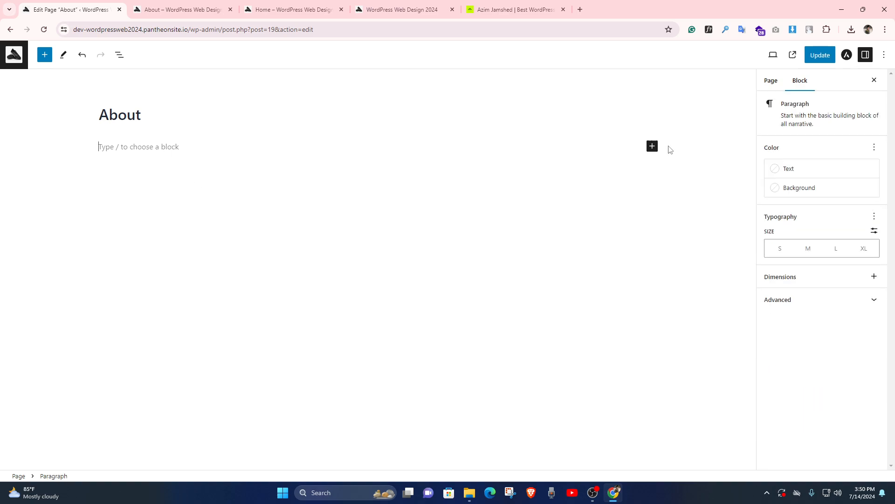
click(652, 146)
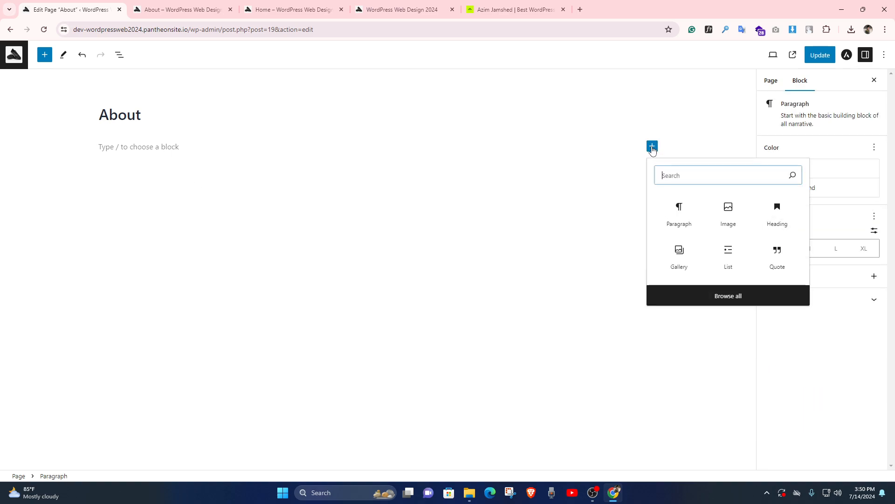
click(723, 214)
click(135, 196)
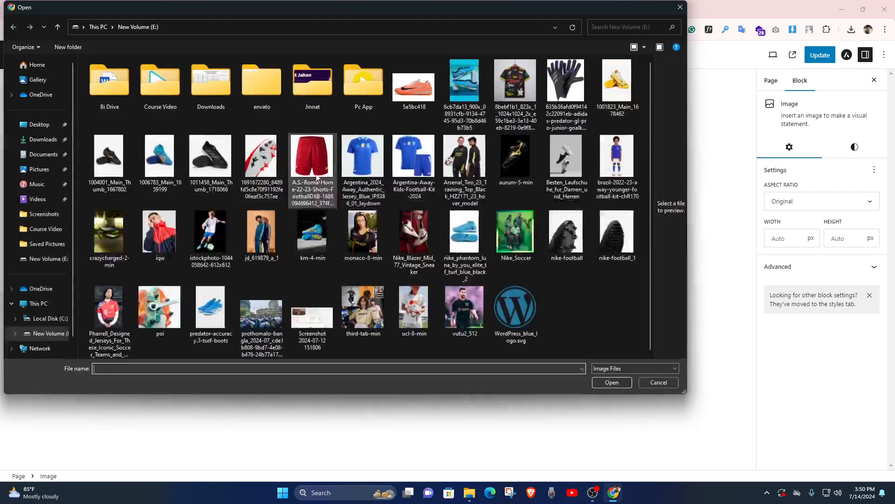
click(417, 154)
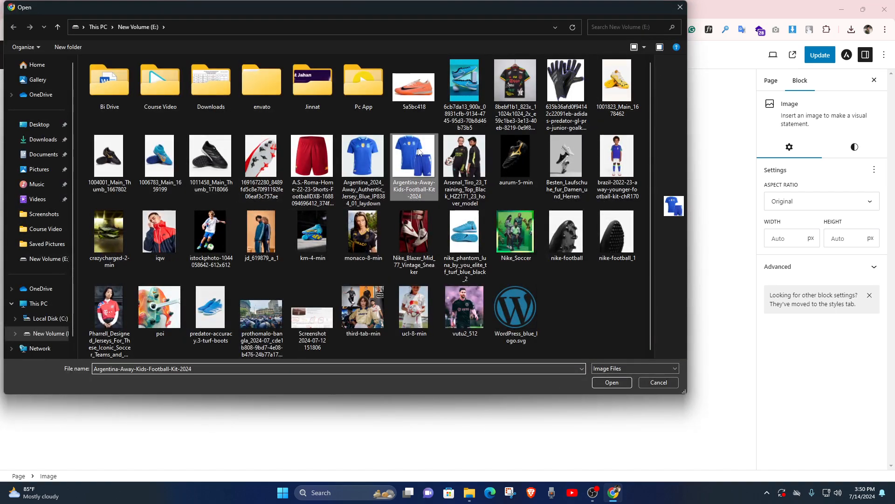
click(613, 383)
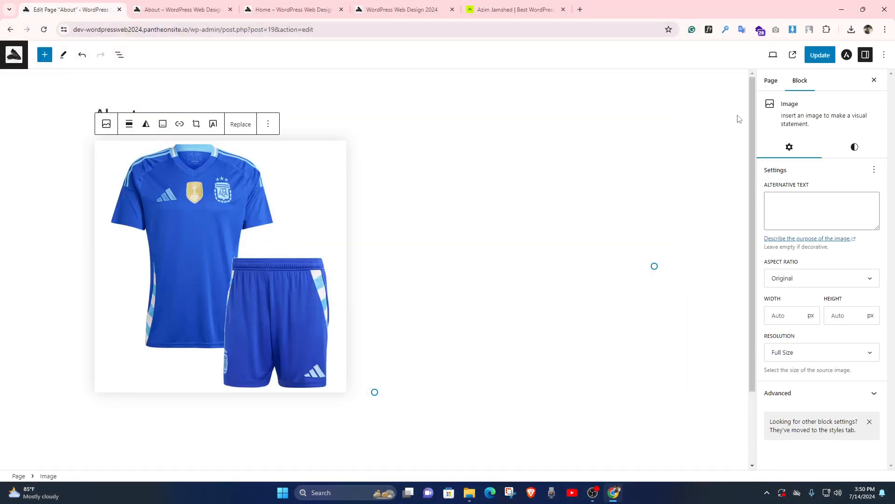
click(822, 55)
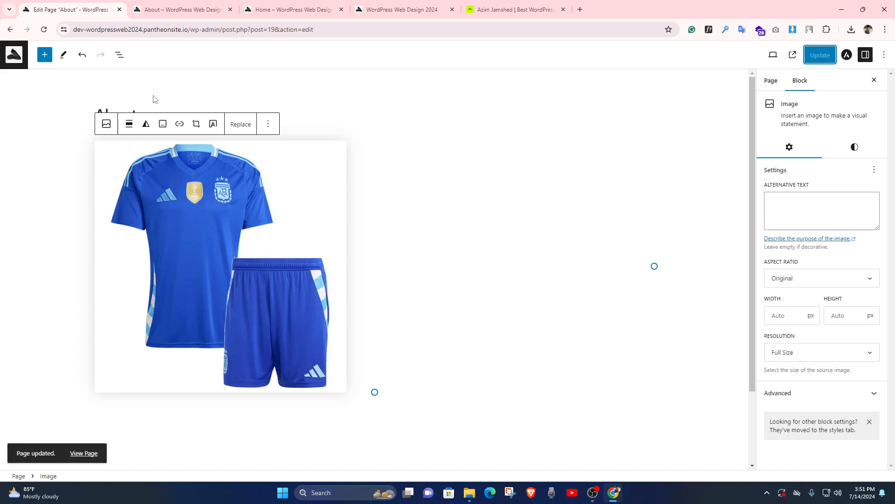
click(156, 99)
Reload the live About page and check the title and the added image.
click(182, 9)
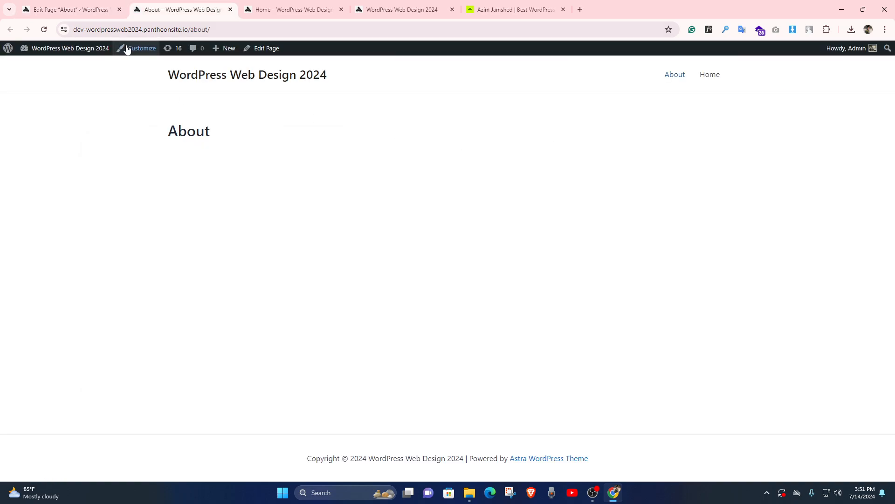
click(43, 31)
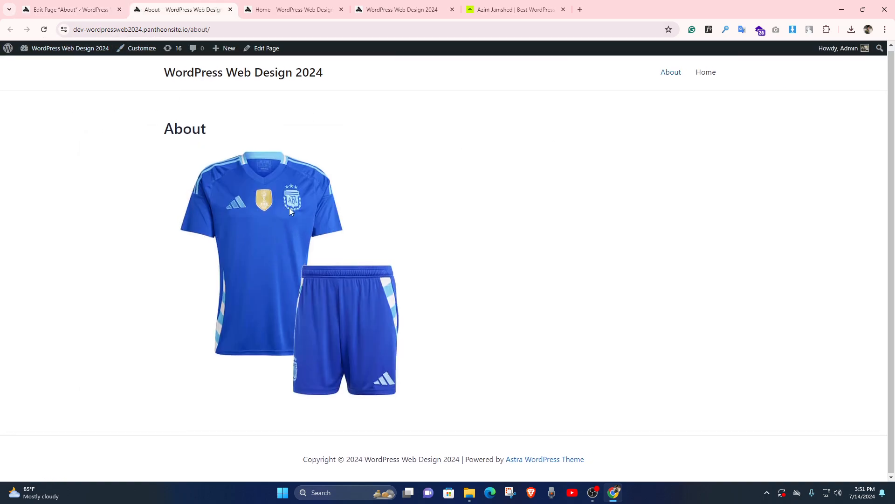
scroll(289, 208, up, 1)
drag(289, 208, 222, 210)
drag(164, 131, 310, 144)
scroll(336, 236, down, 1)
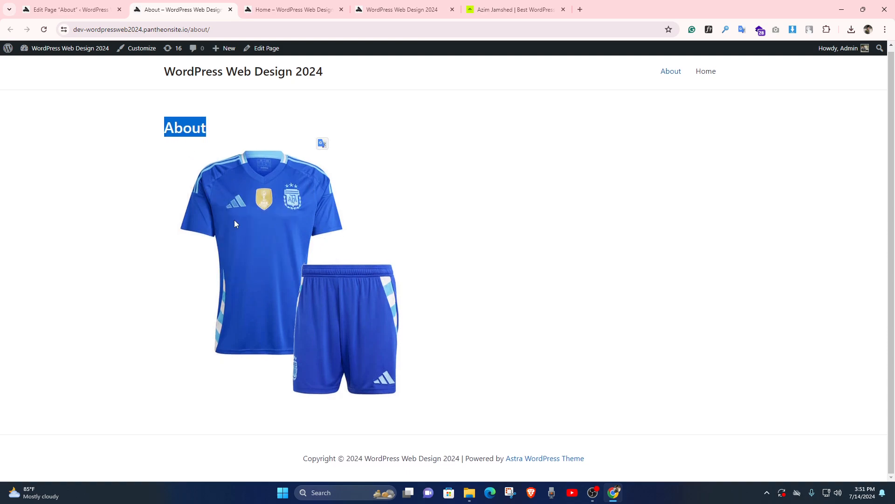
click(155, 226)
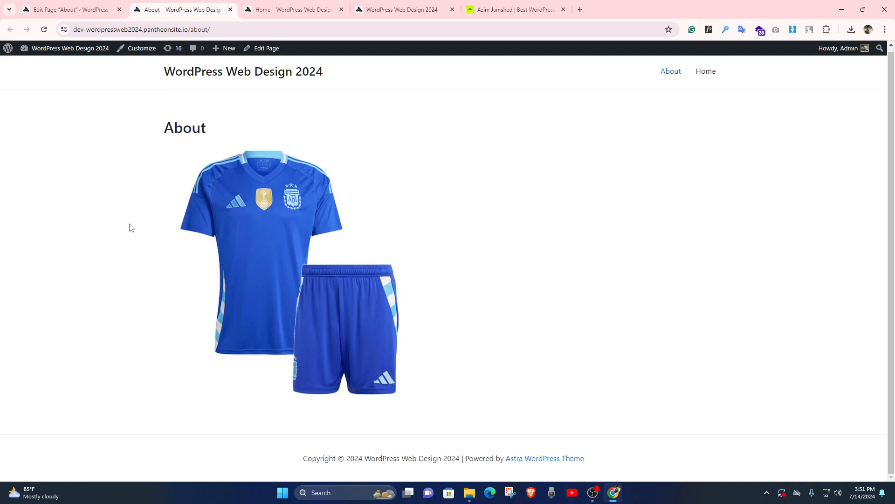
Compare the About page in the block editor with the section layout of the example portfolio site's About page.
click(75, 9)
click(154, 170)
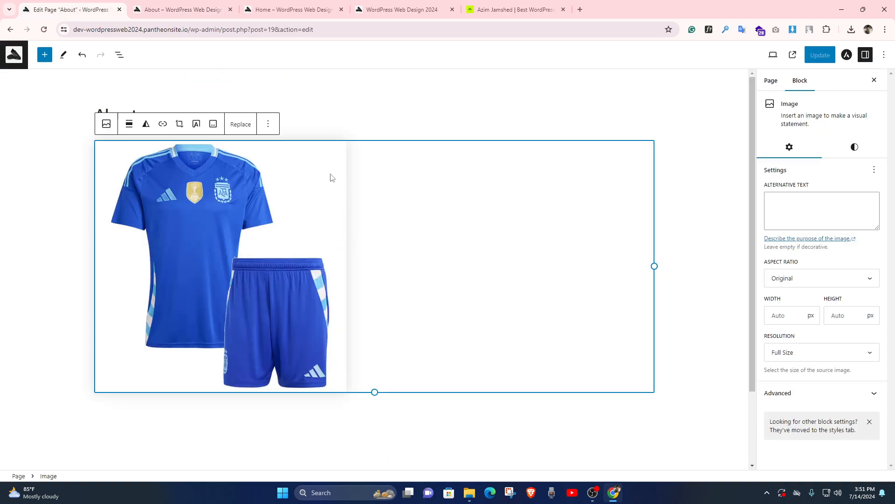
click(344, 113)
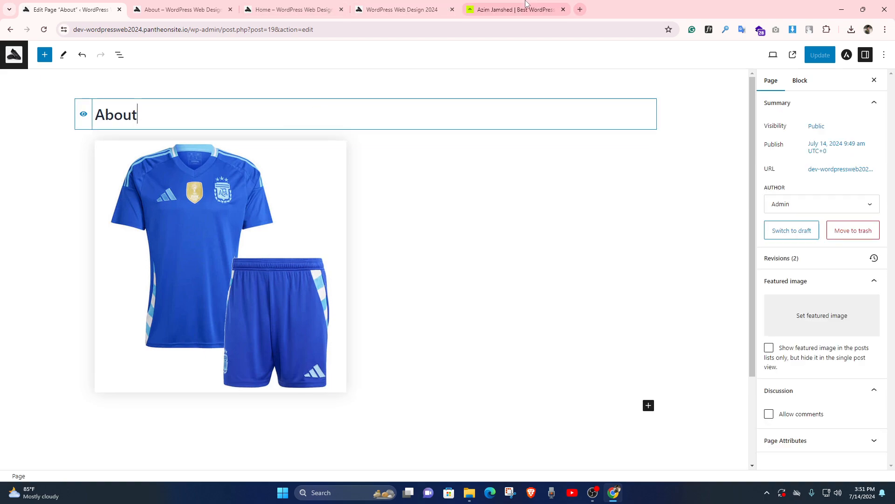
click(513, 9)
scroll(413, 276, down, 6)
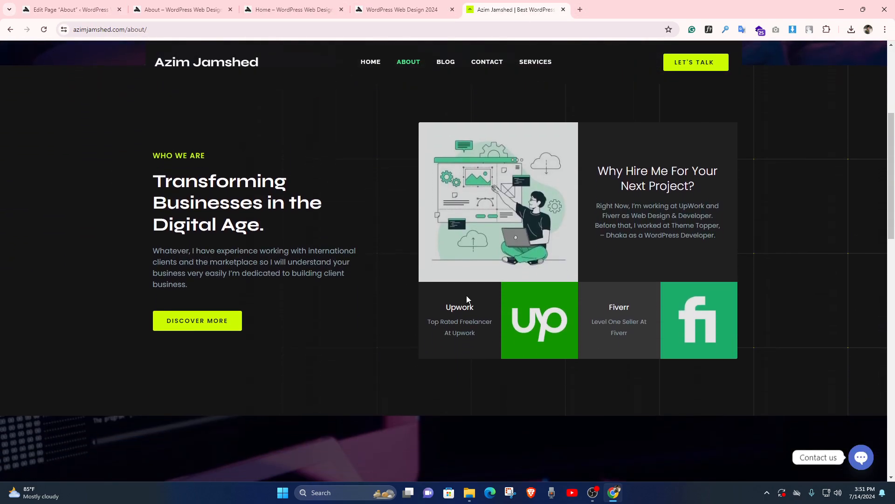
scroll(522, 300, down, 6)
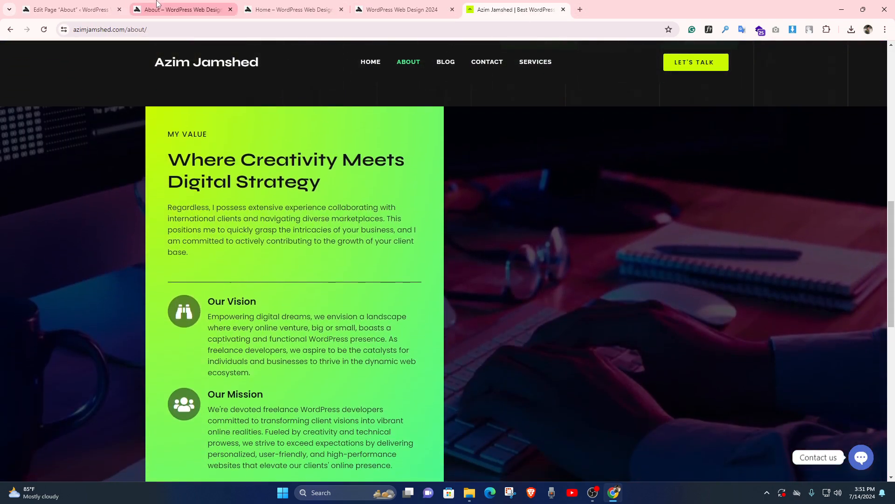
click(91, 5)
click(378, 167)
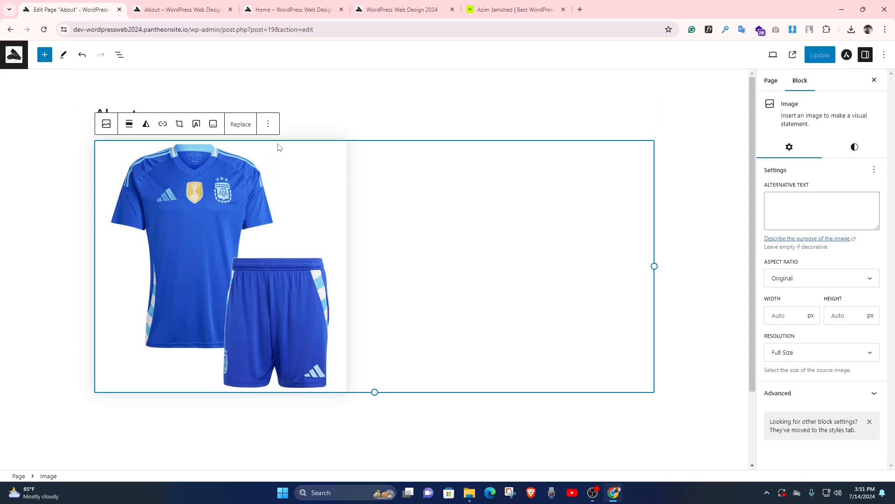
click(292, 9)
click(513, 9)
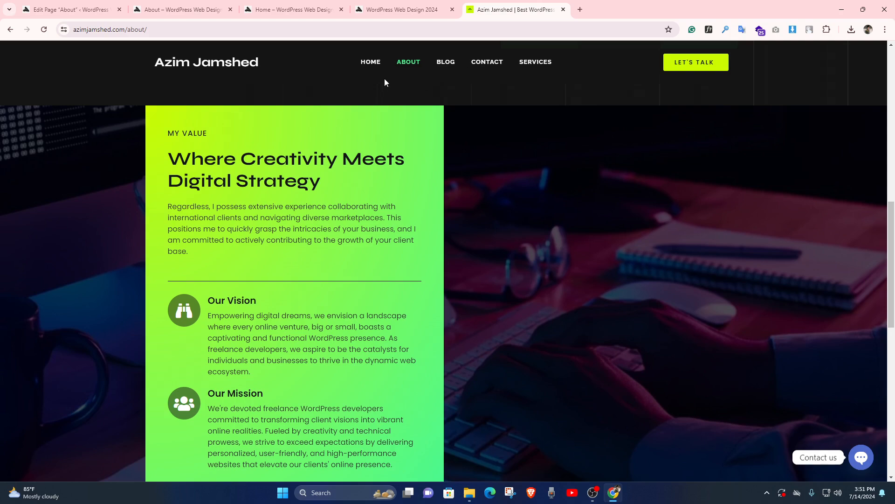
scroll(227, 74, up, 2)
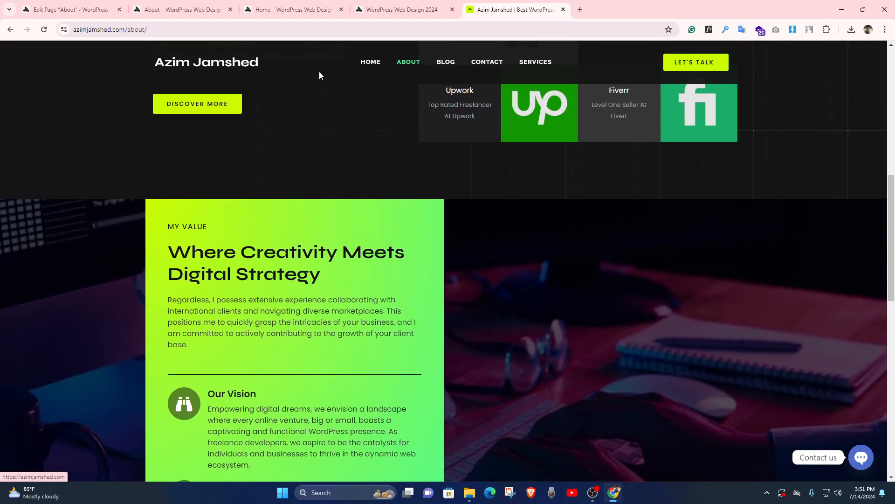
scroll(267, 90, up, 1)
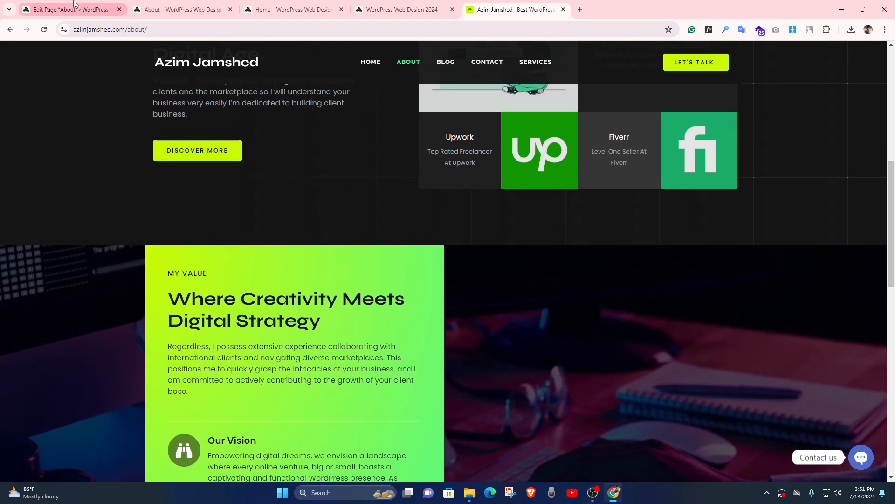